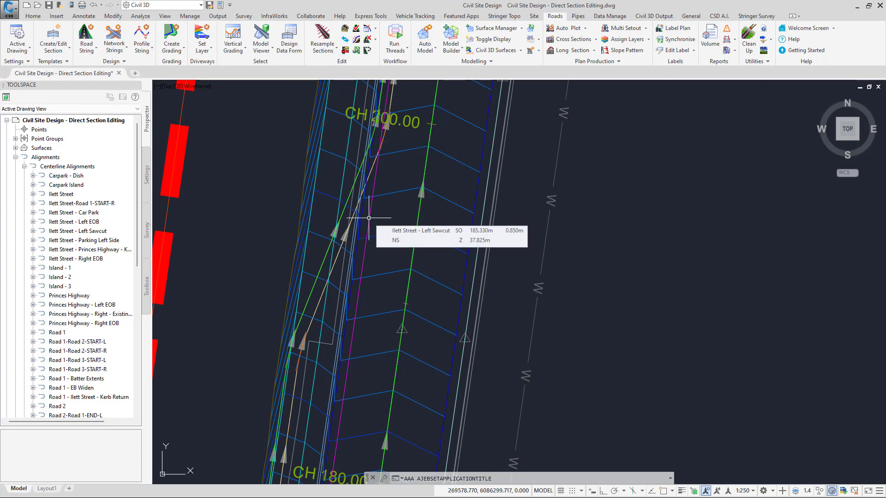
# Examine the Ilett Street alignments between CH 180 and CH 200, including the left sawcut and the right edge of bitumen.
pyautogui.press('ctrl')
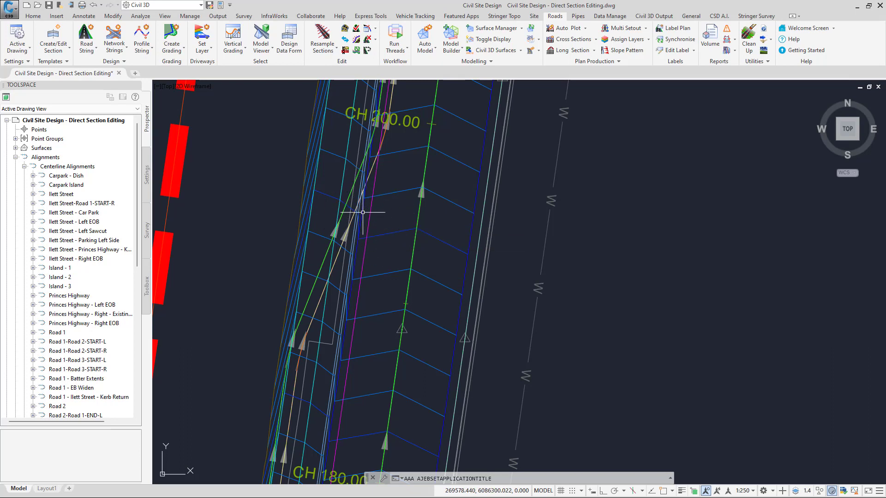
pyautogui.press('ctrl')
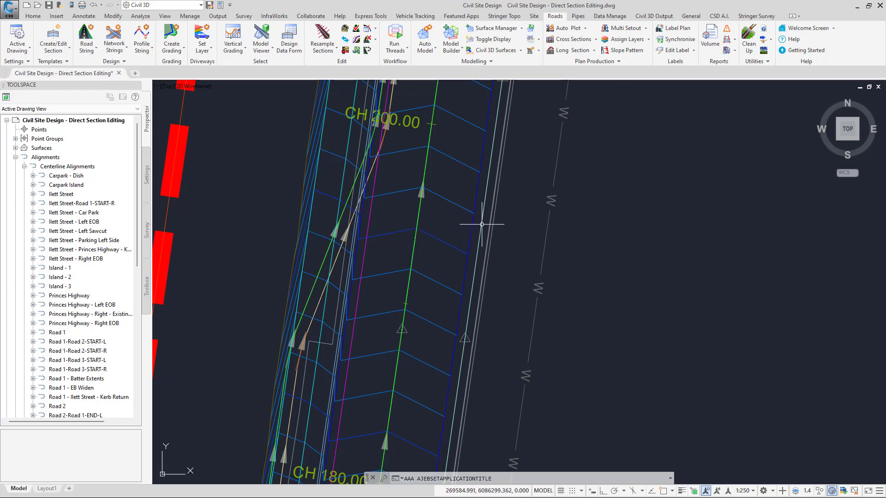
pyautogui.moveTo(482, 224)
pyautogui.press('ctrl')
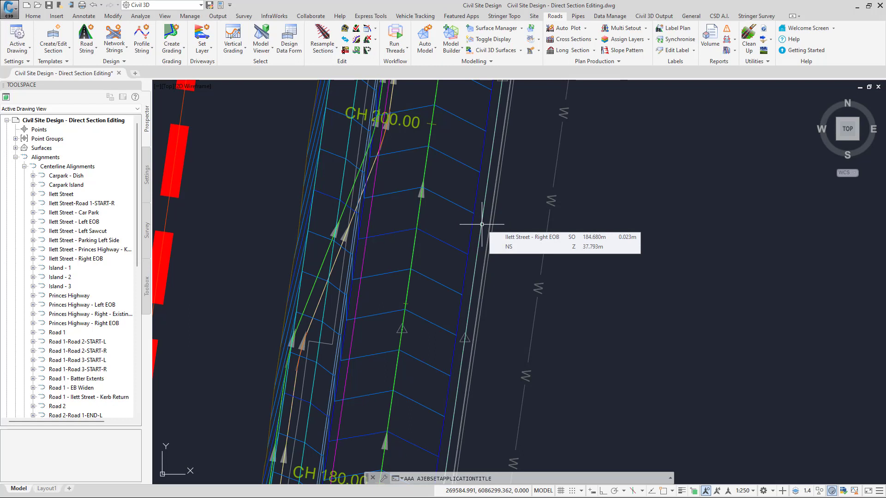
pyautogui.press('ctrl')
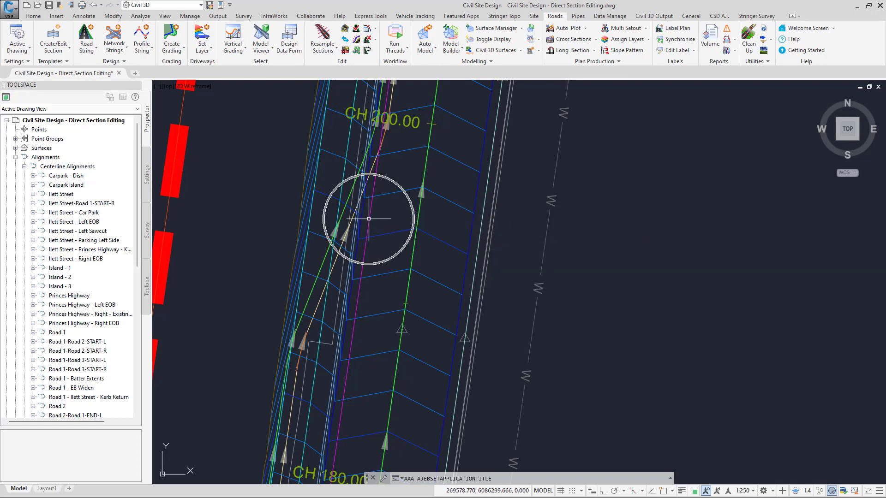
pyautogui.press('ctrl')
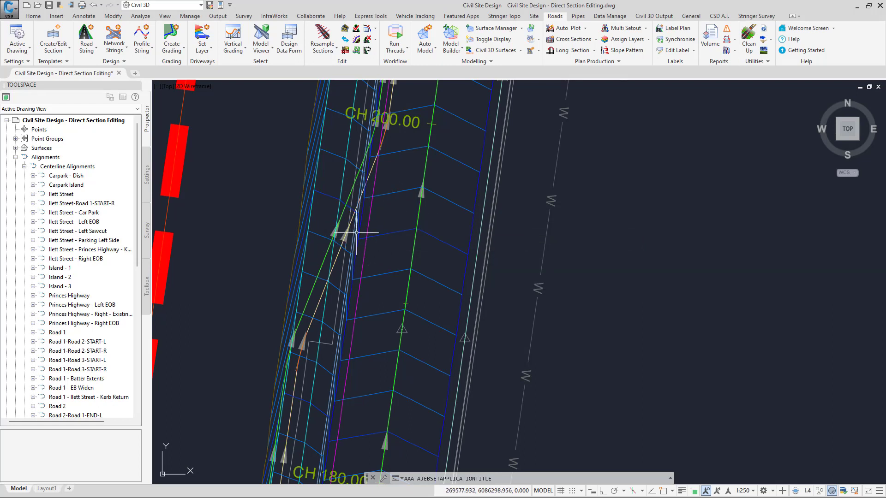
pyautogui.press('ctrl')
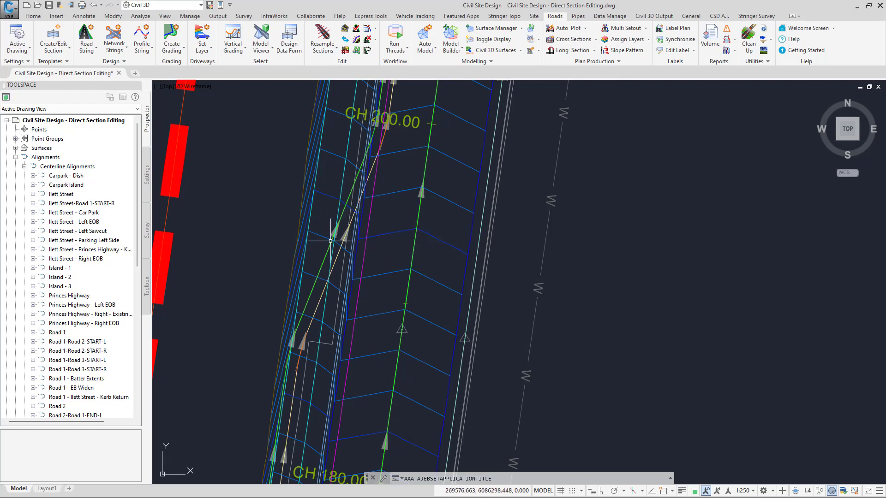
pyautogui.moveTo(331, 240)
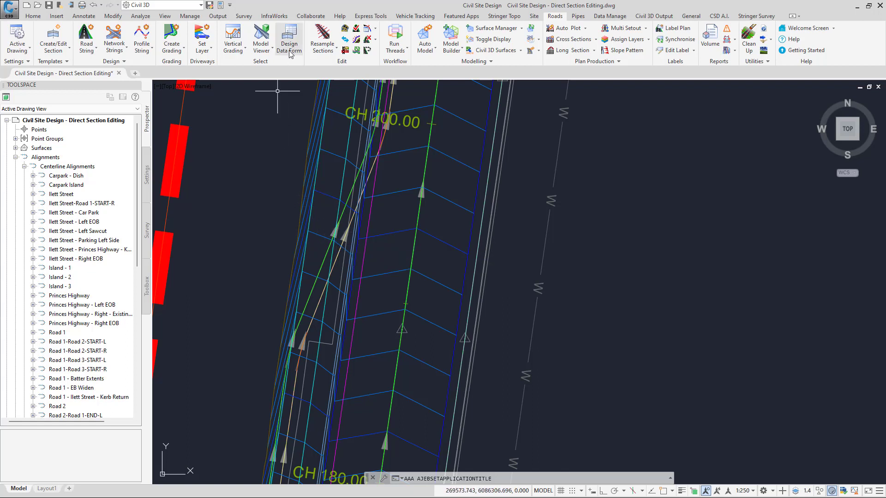
pyautogui.moveTo(276, 170)
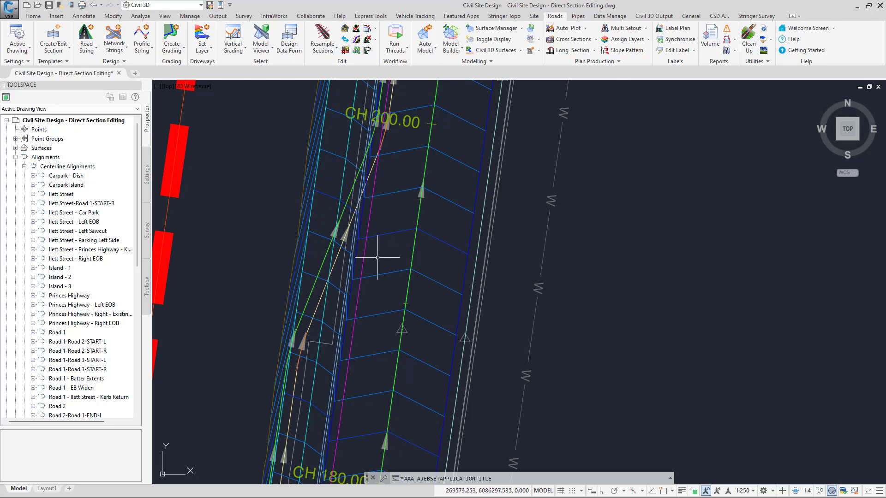
# Open the Ilett Street section design data at chainage 194.597 from the LEB string and show the Road - Ilett Street template's settings.
pyautogui.click(363, 211)
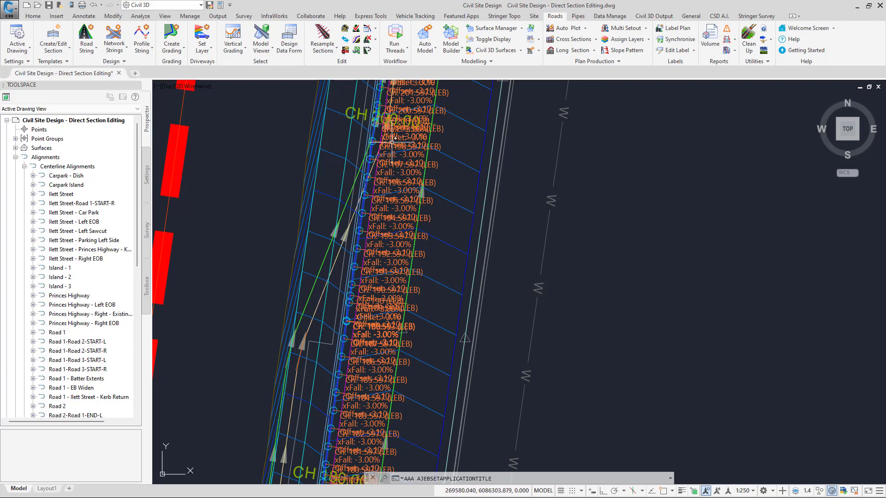
pyautogui.moveTo(390, 140)
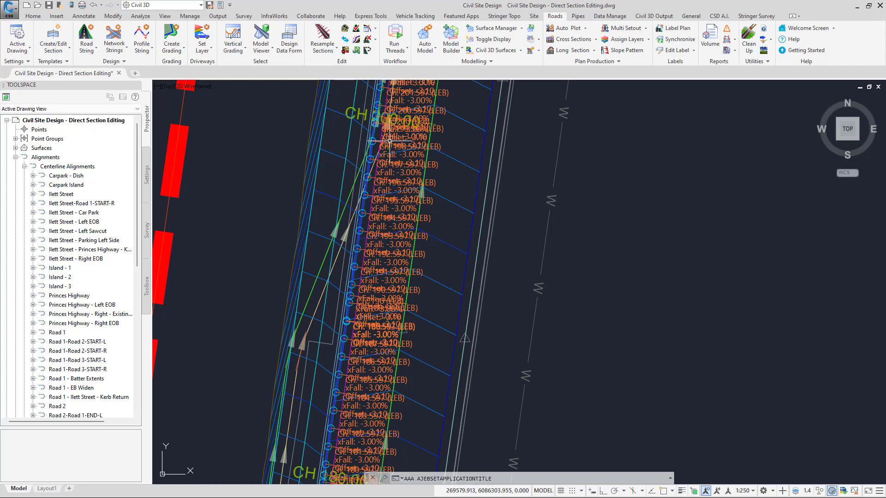
pyautogui.scroll(2, 389, 216)
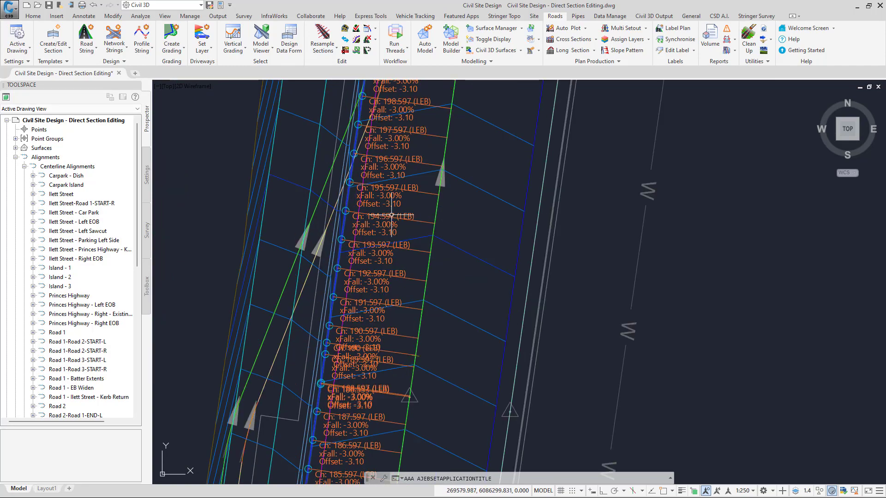
pyautogui.rightClick(346, 212)
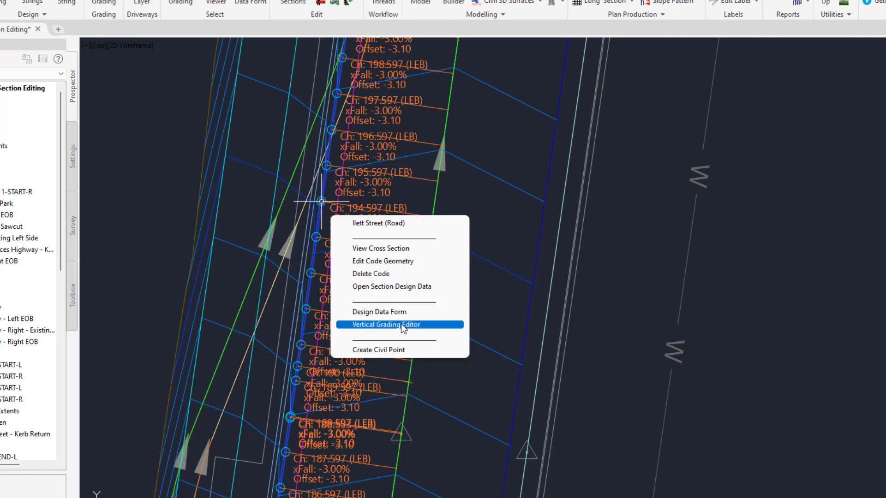
pyautogui.click(408, 288)
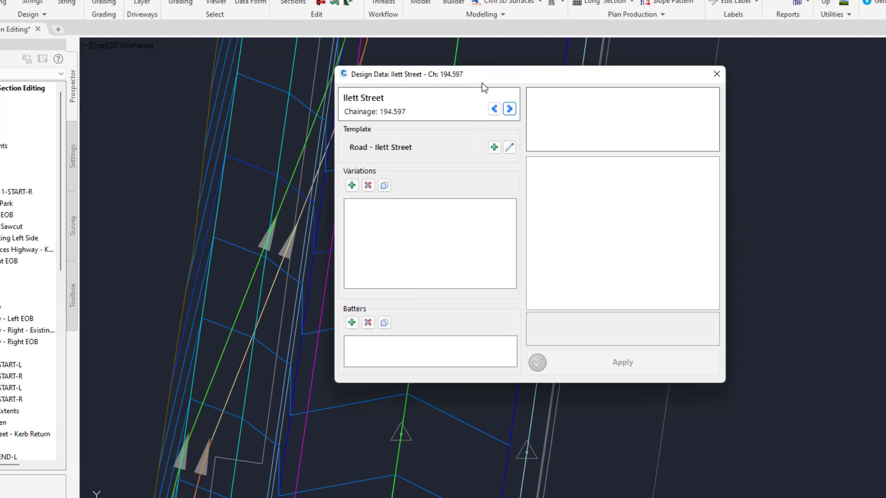
pyautogui.moveTo(482, 82); pyautogui.dragTo(544, 84)
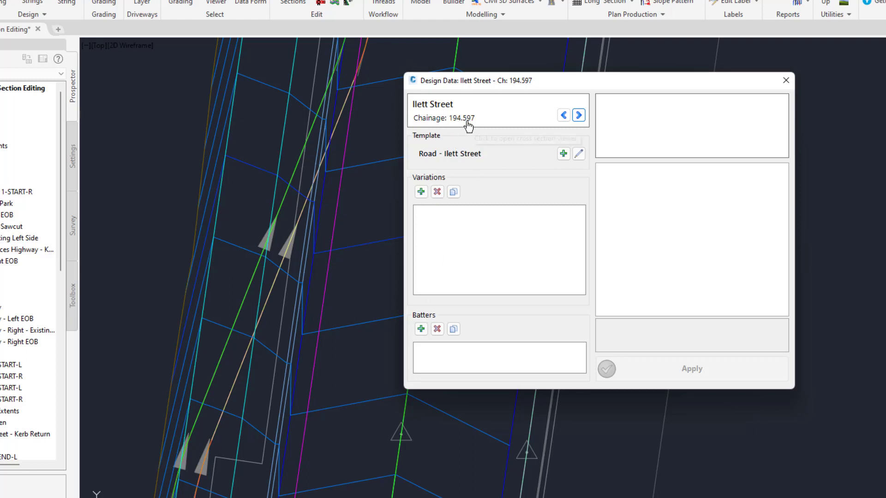
pyautogui.click(465, 158)
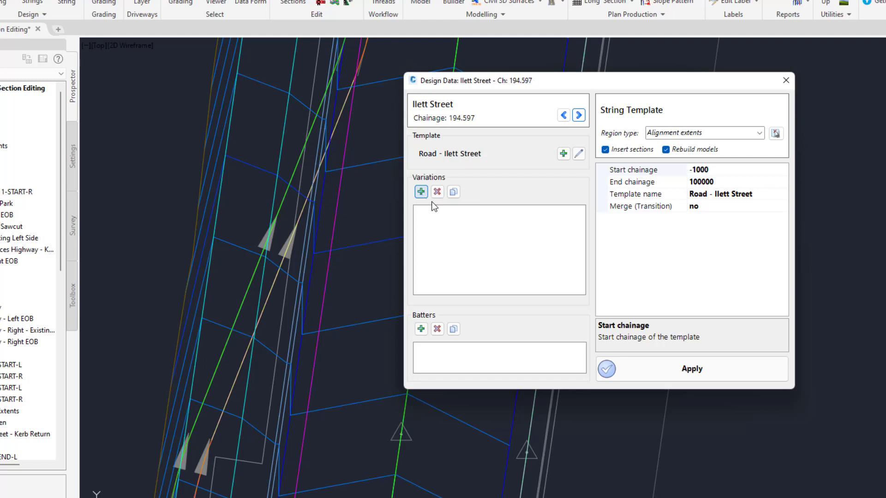
# Start a Match Code to Surface variation for Ilett Street over the alignment extents and set its code to REB.
pyautogui.moveTo(567, 76); pyautogui.dragTo(254, 74)
pyautogui.click(94, 185)
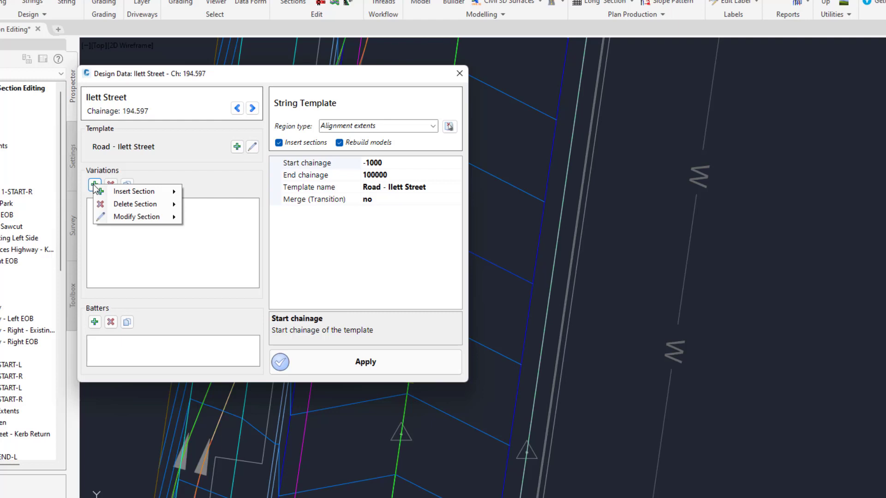
pyautogui.moveTo(94, 190)
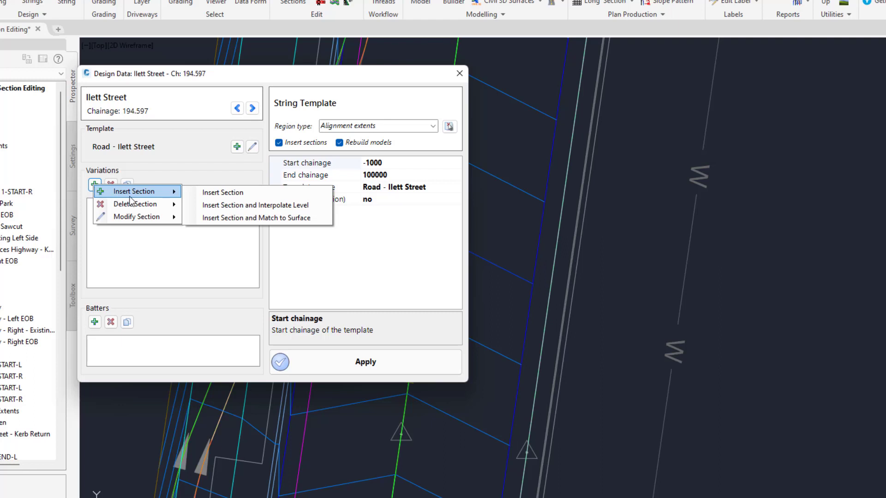
pyautogui.moveTo(137, 216)
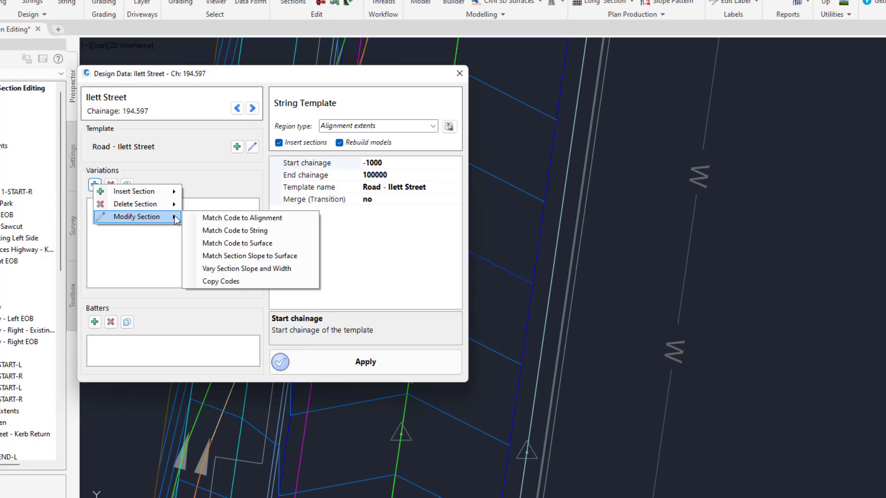
pyautogui.click(243, 245)
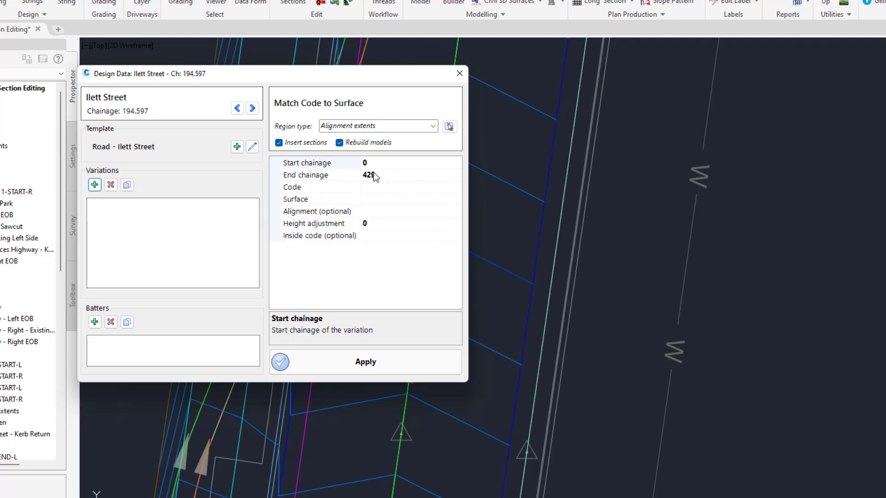
pyautogui.click(420, 188)
pyautogui.click(457, 187)
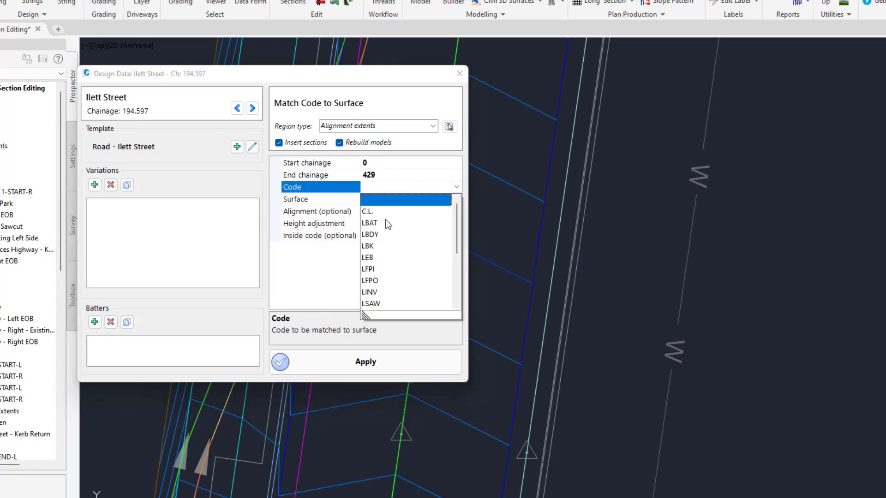
pyautogui.scroll(-2, 375, 259)
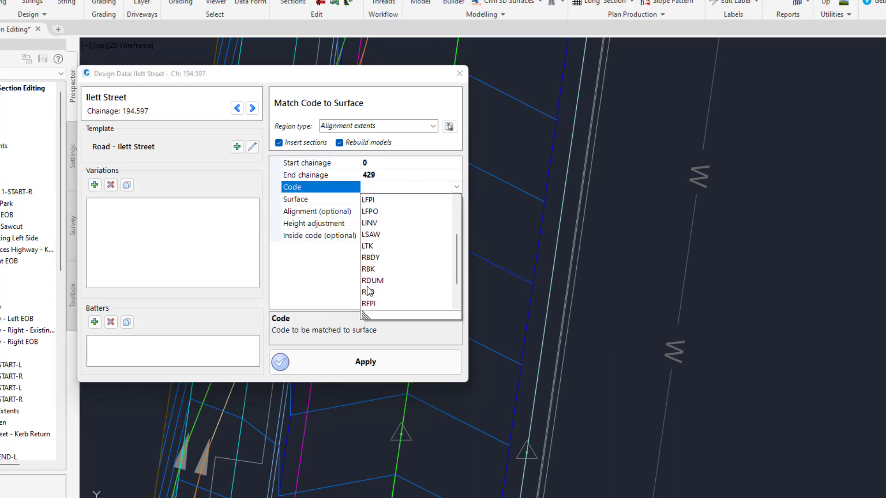
pyautogui.click(368, 292)
# Set the variation's surface to NS and its alignment to Ilett Street - Right EOB, apply it, and close the design data.
pyautogui.click(376, 200)
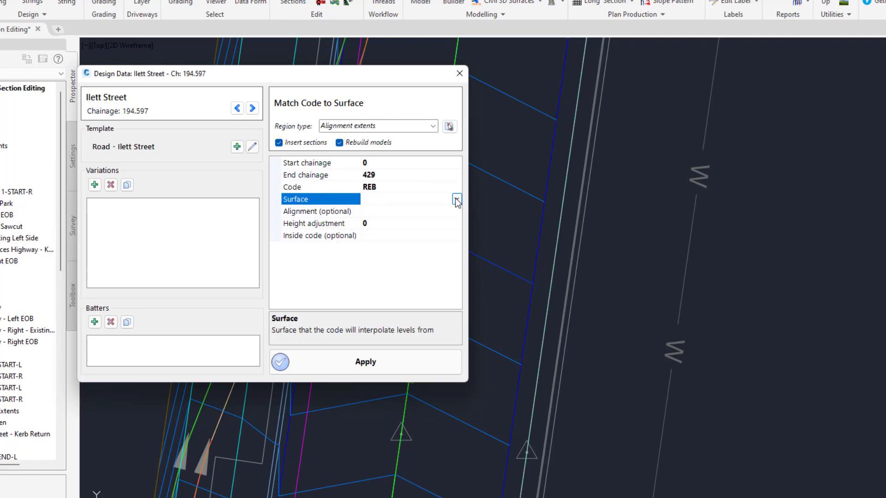
pyautogui.click(456, 200)
pyautogui.click(369, 257)
pyautogui.click(381, 211)
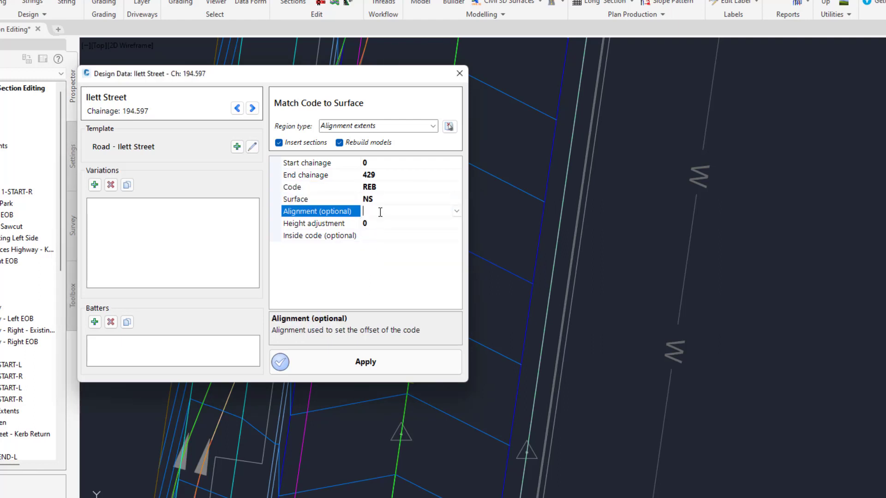
pyautogui.click(456, 212)
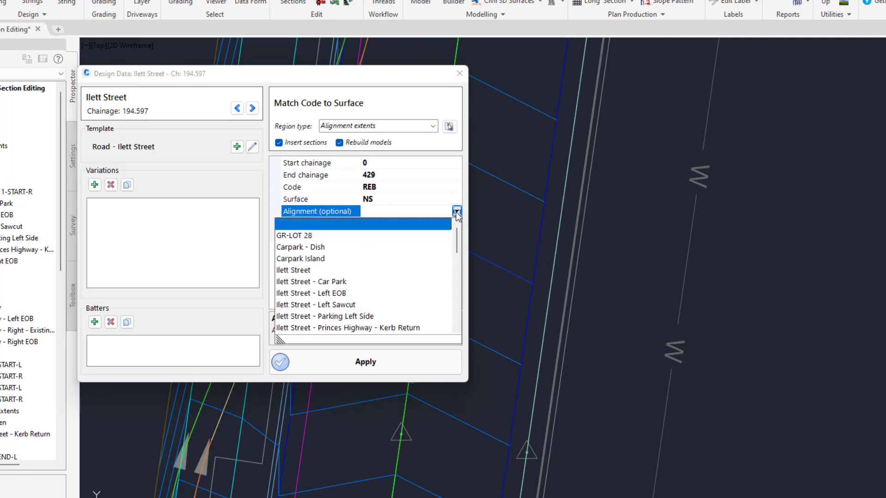
pyautogui.scroll(-2, 375, 264)
pyautogui.click(383, 271)
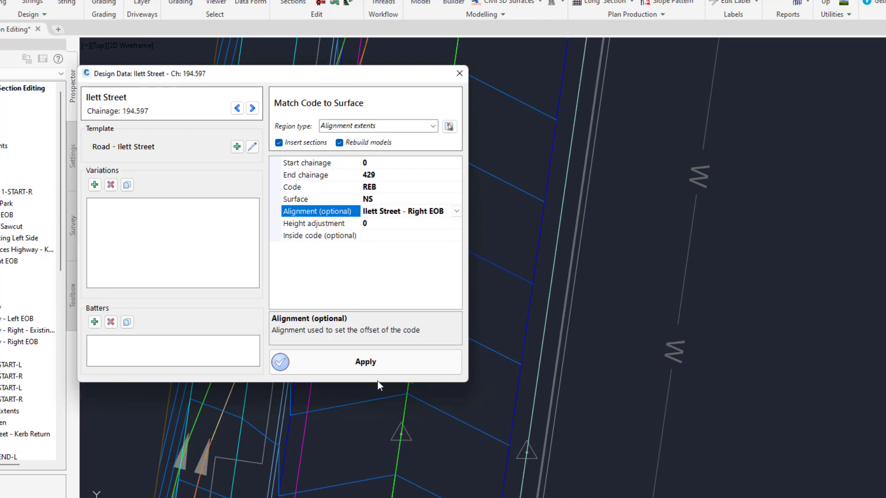
pyautogui.click(376, 369)
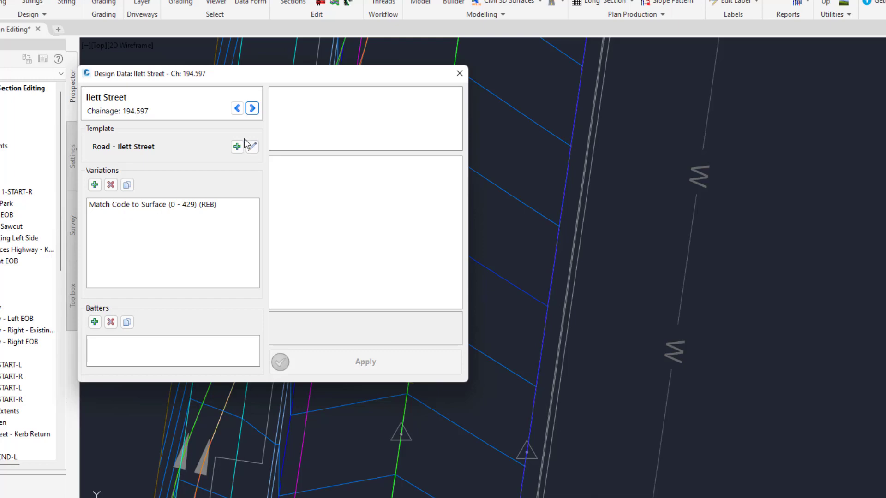
pyautogui.click(459, 73)
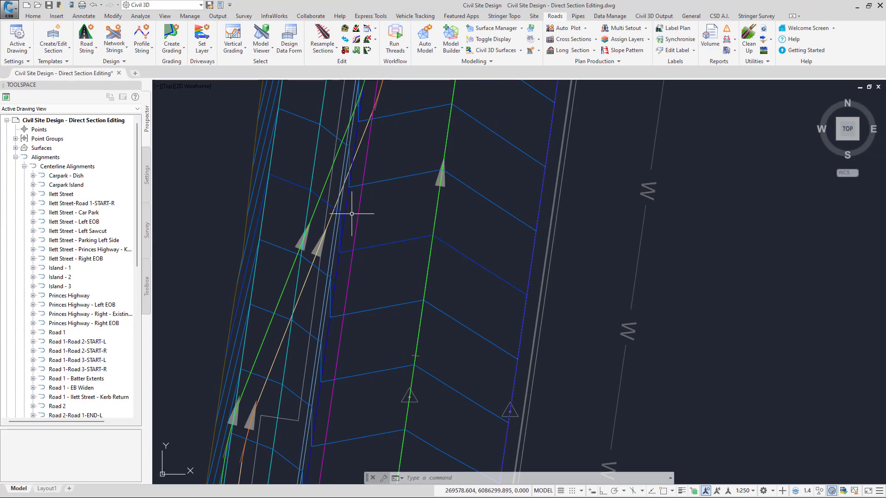
# Open the Ilett Street cross section at chainage 194.597 from the LEB string, placing the viewer clear of the selected section.
pyautogui.click(346, 210)
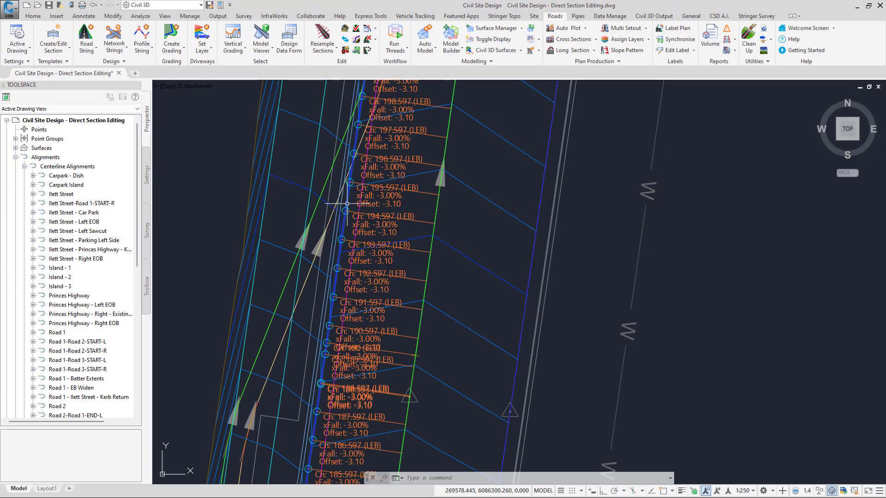
pyautogui.rightClick(346, 210)
pyautogui.click(383, 248)
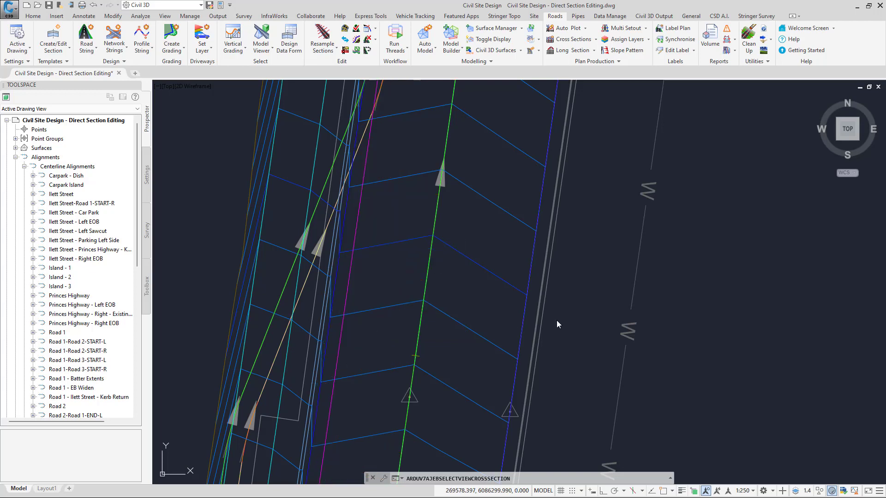
pyautogui.moveTo(314, 37); pyautogui.dragTo(686, 130)
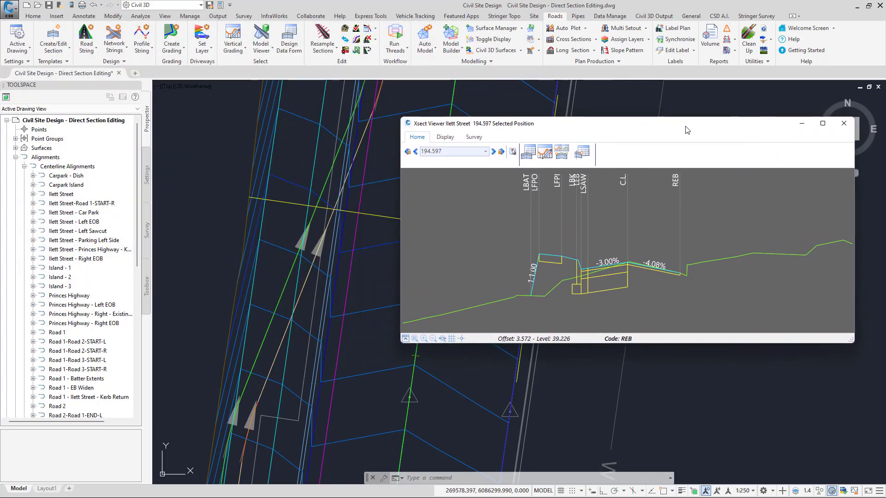
pyautogui.click(591, 253)
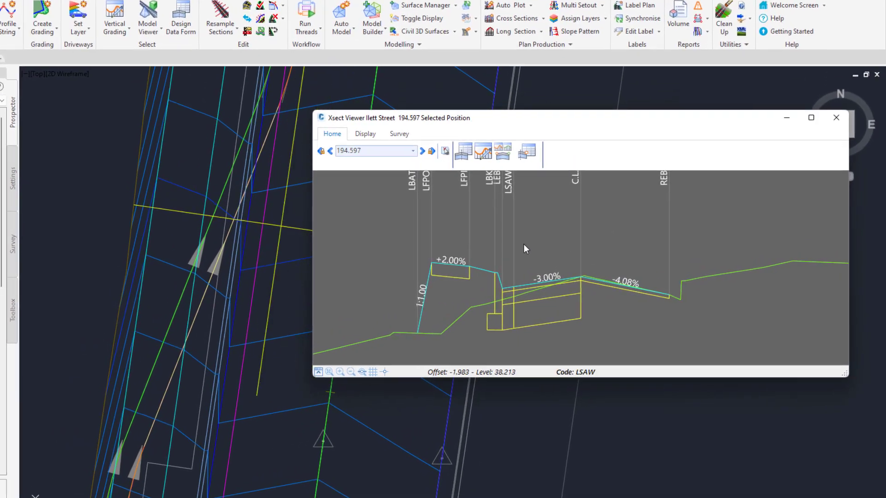
# Add the Ilett Street - Left EOB alignment as a display object in the cross section viewer for all strings.
pyautogui.click(365, 134)
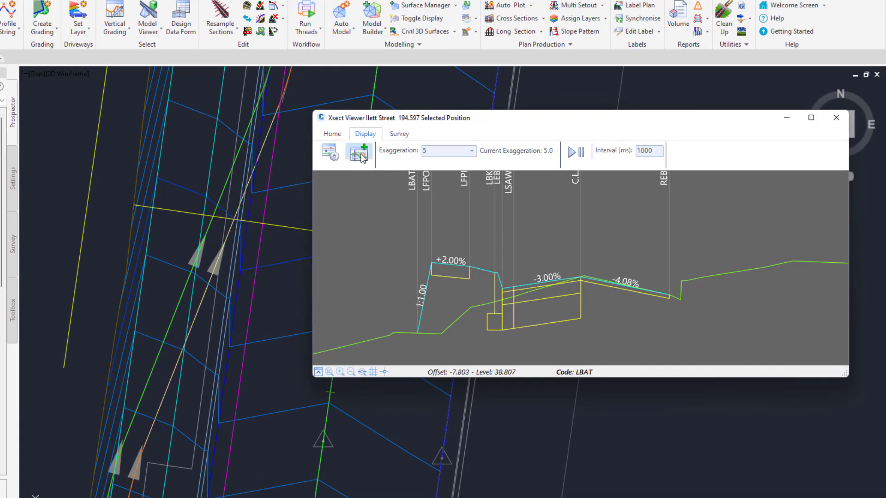
pyautogui.click(359, 153)
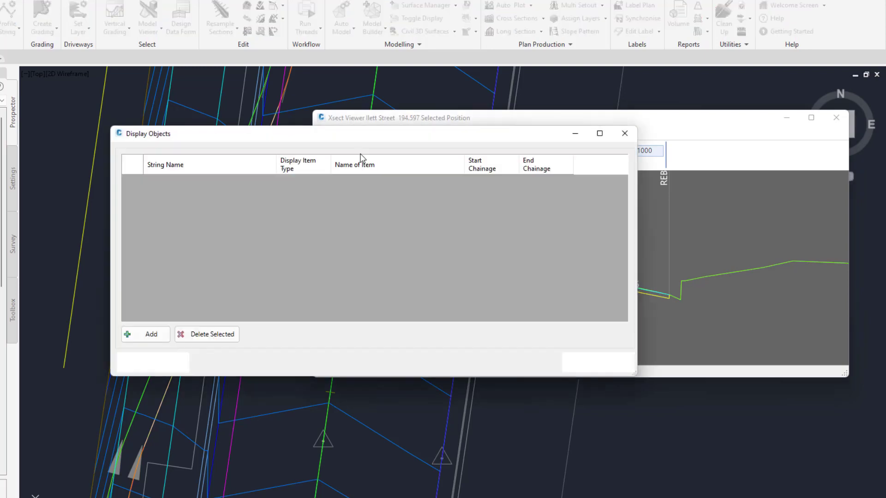
pyautogui.click(152, 337)
pyautogui.click(300, 180)
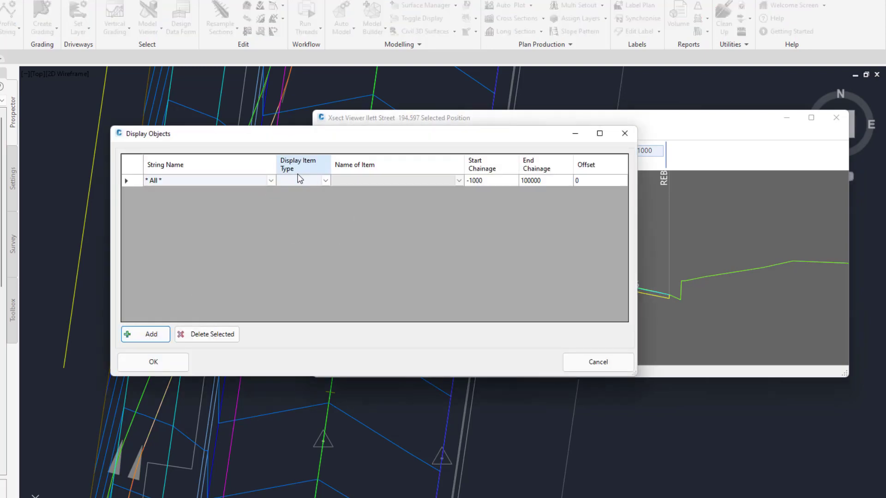
pyautogui.click(325, 181)
pyautogui.click(317, 200)
pyautogui.click(459, 182)
pyautogui.click(459, 181)
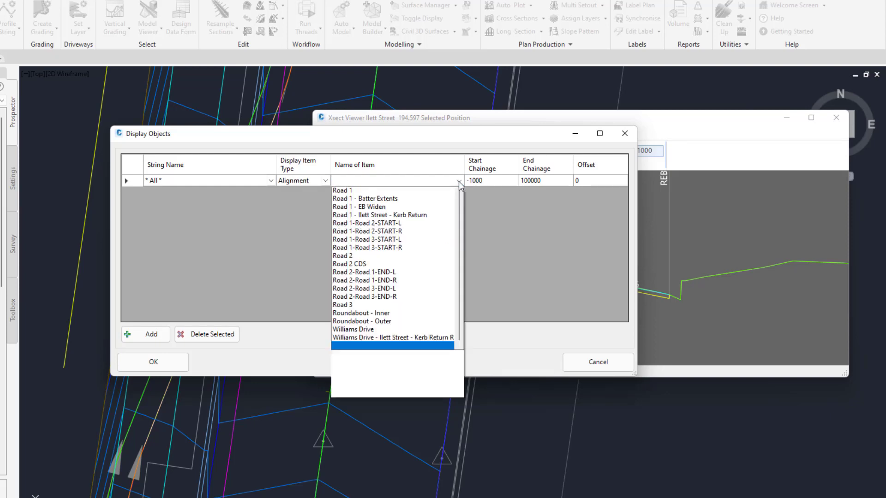
pyautogui.scroll(4, 392, 240)
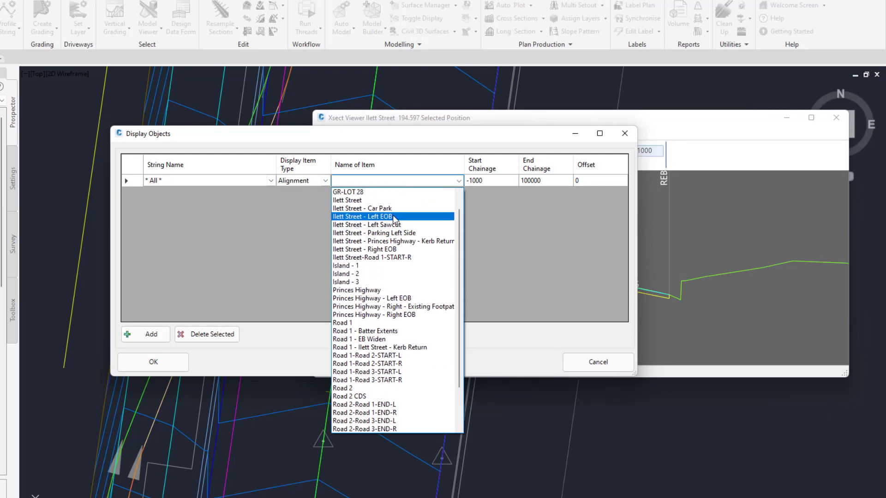
pyautogui.click(392, 216)
# Add the Ilett Street - Left Sawcut alignment as a second display object and accept the display objects.
pyautogui.click(148, 335)
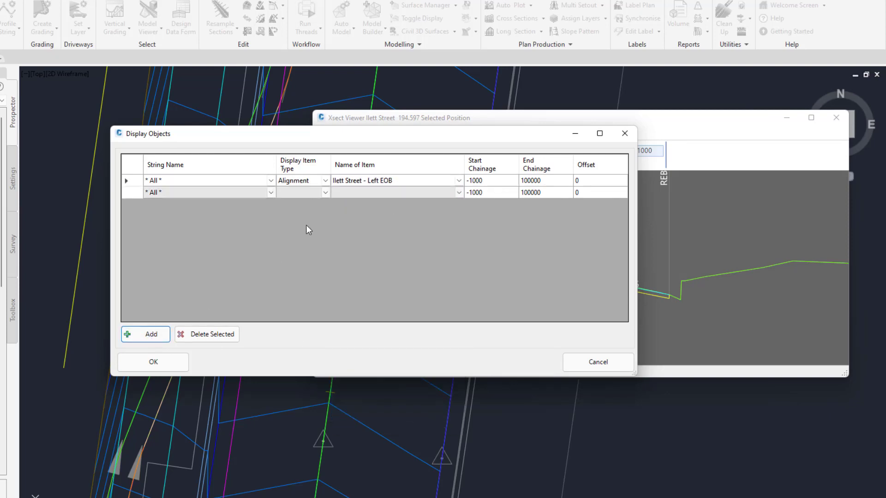
pyautogui.click(325, 193)
pyautogui.click(325, 193)
pyautogui.click(304, 214)
pyautogui.click(458, 193)
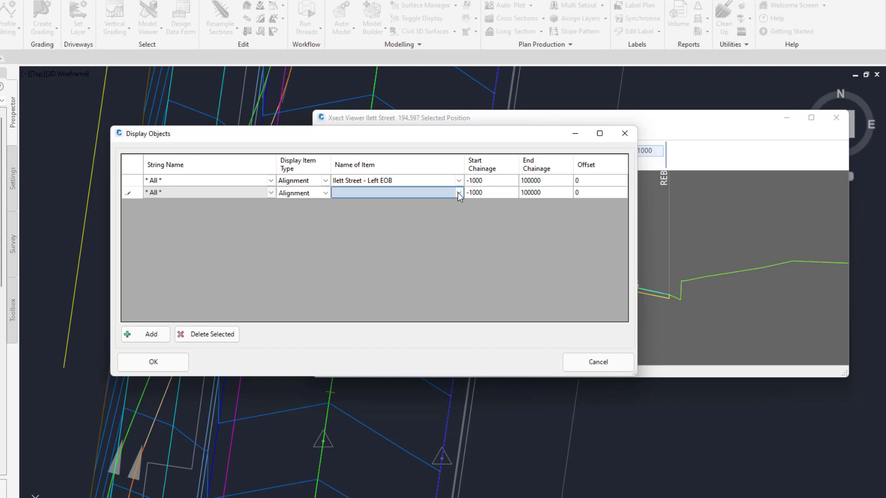
pyautogui.click(459, 192)
pyautogui.scroll(3, 422, 216)
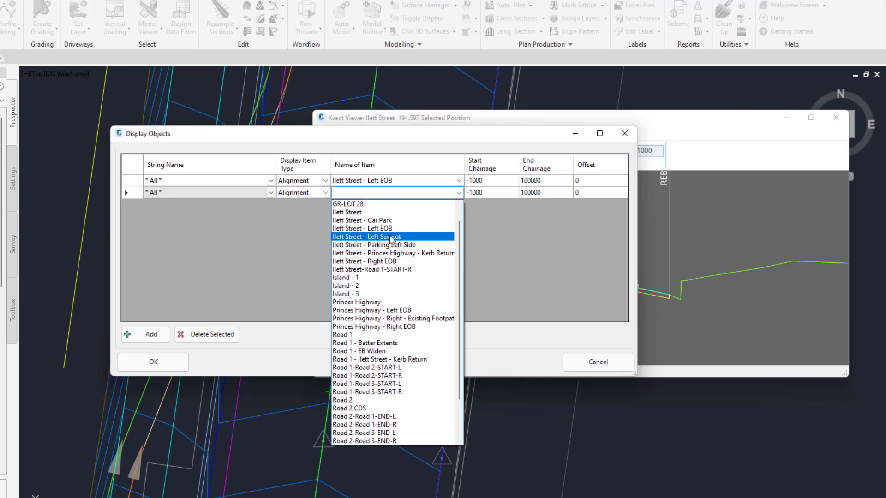
pyautogui.click(420, 228)
pyautogui.click(179, 360)
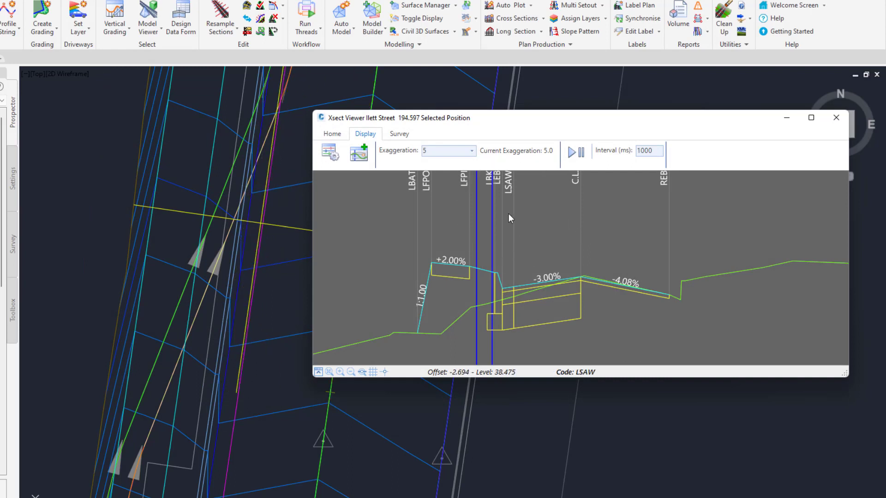
# Start a Match Code to Alignment variation from the LSAW code in the cross section.
pyautogui.click(478, 215)
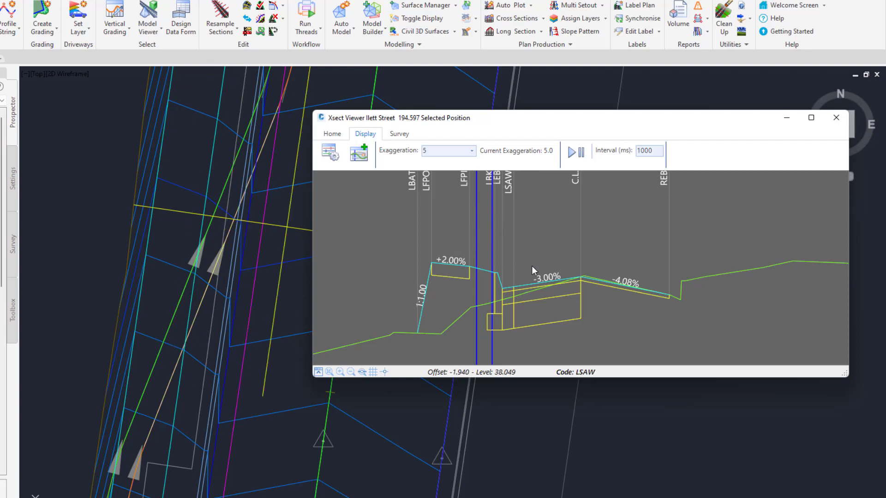
pyautogui.scroll(2, 532, 266)
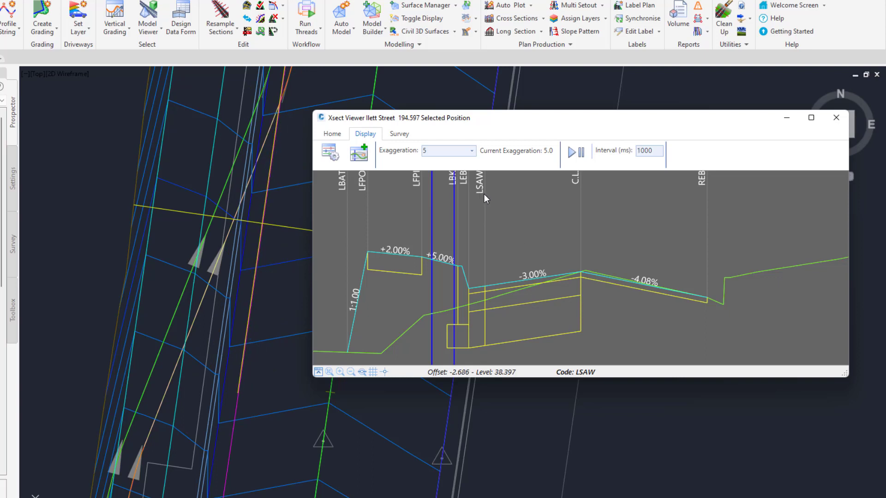
pyautogui.click(581, 375)
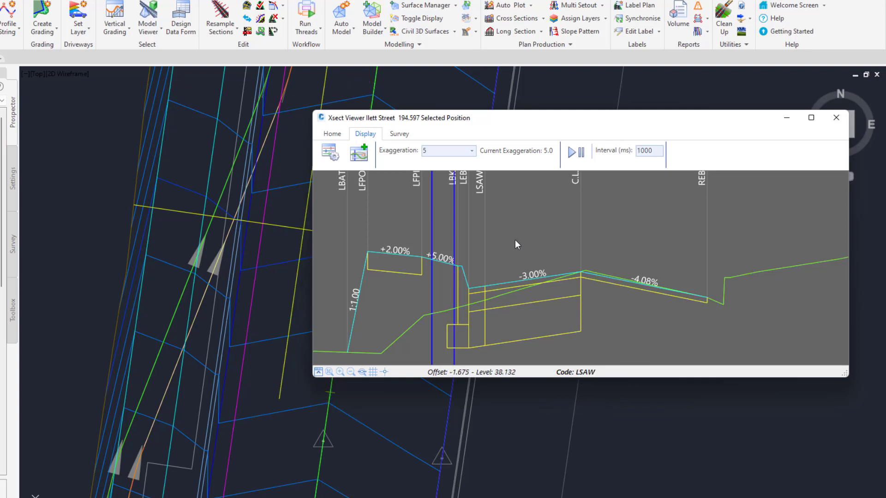
pyautogui.rightClick(485, 225)
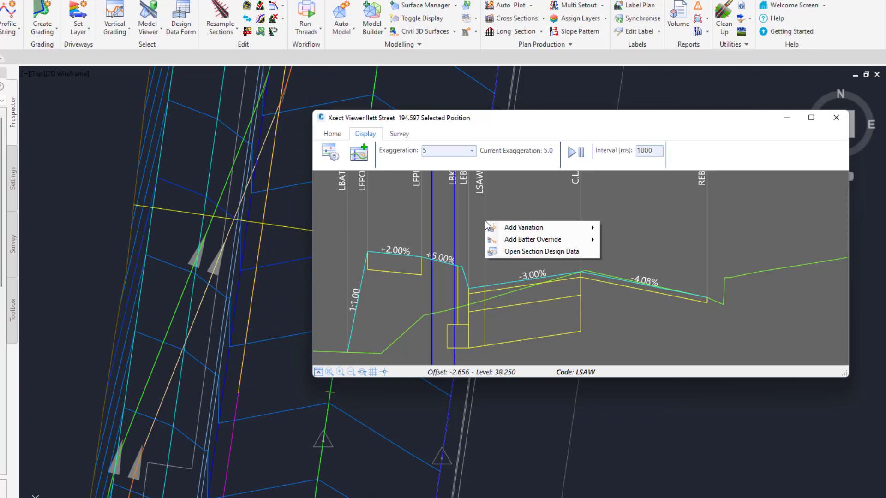
pyautogui.rightClick(486, 216)
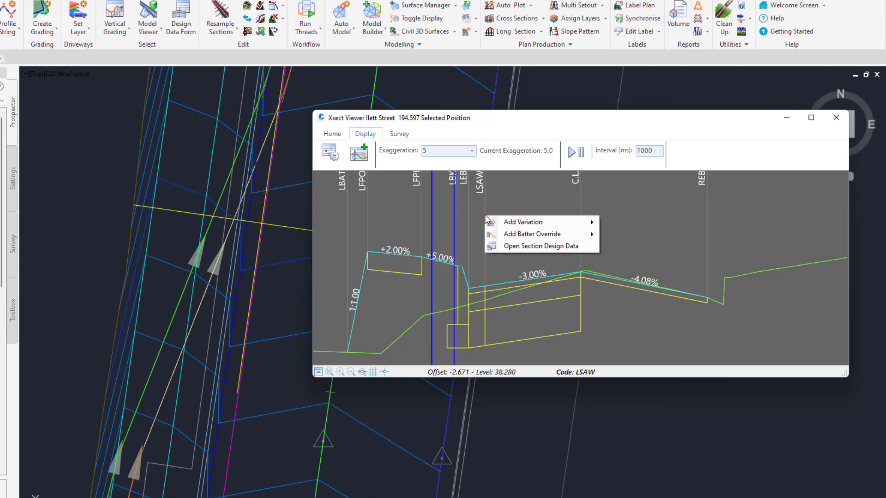
pyautogui.moveTo(513, 236)
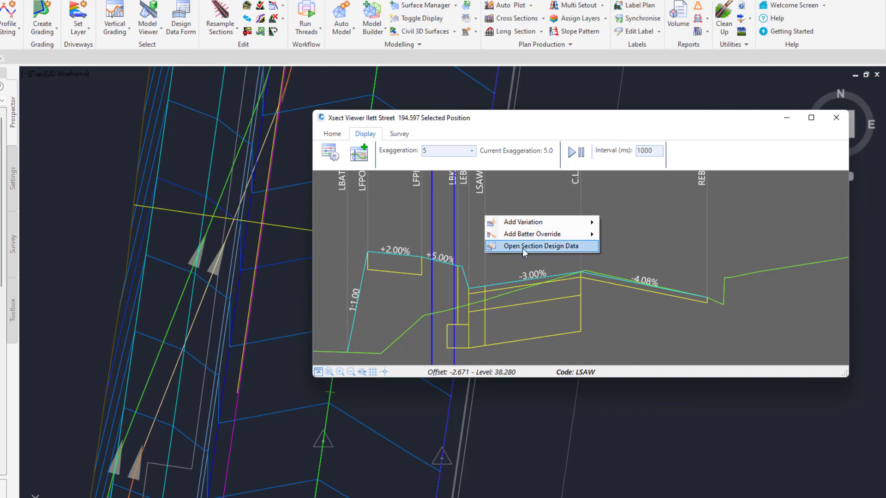
pyautogui.moveTo(543, 225)
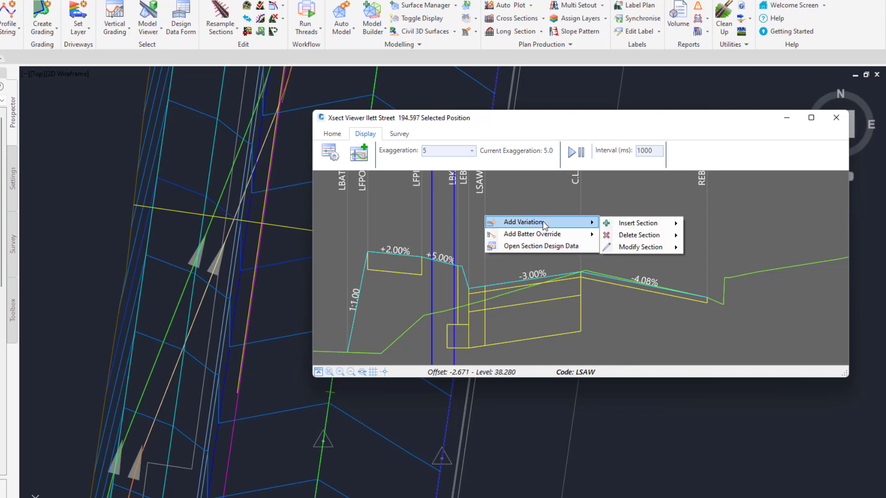
pyautogui.moveTo(643, 246)
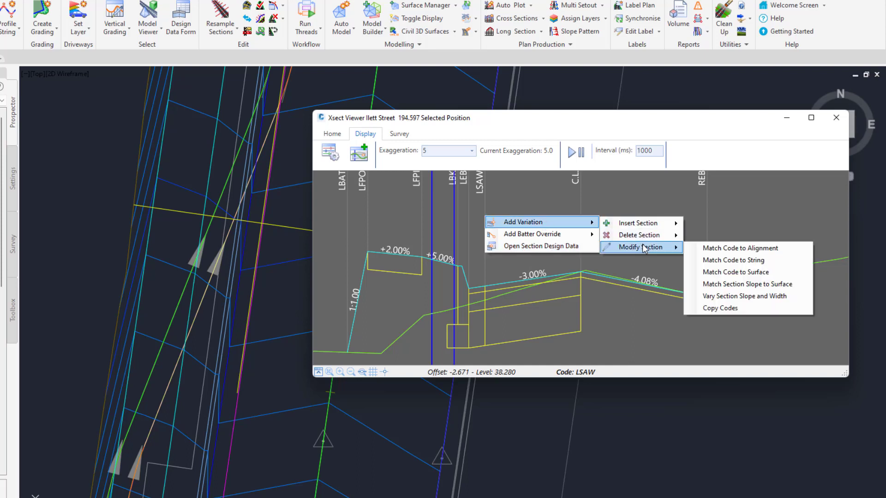
pyautogui.click(722, 249)
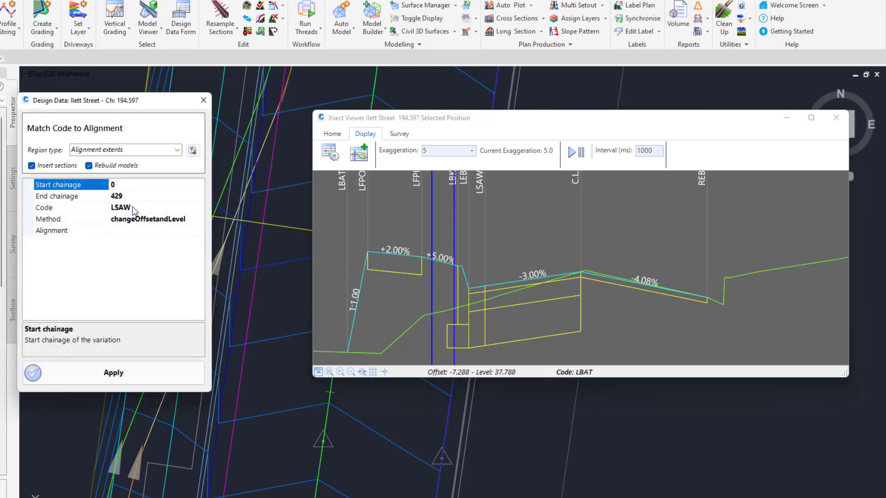
# Set the LSAW variation's method to changeOffsetandLevel and its alignment to Ilett Street - Left Sawcut, and apply it over the alignment extents.
pyautogui.click(118, 212)
pyautogui.click(121, 212)
pyautogui.click(187, 222)
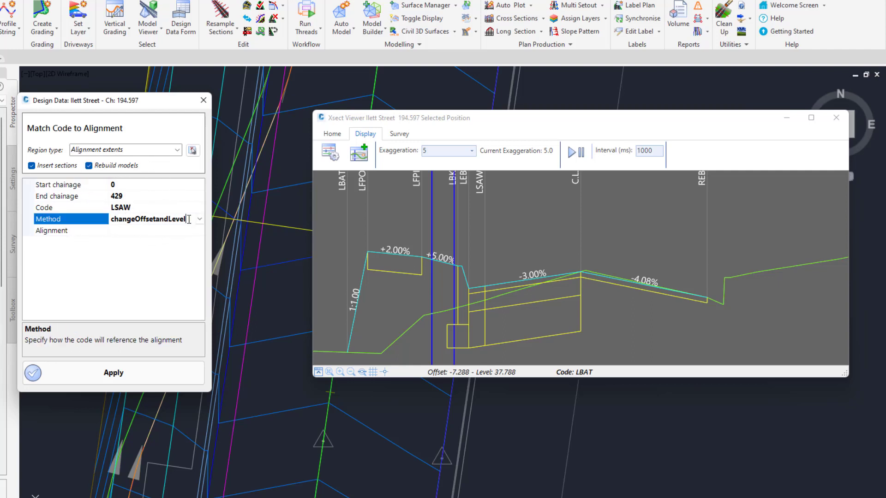
pyautogui.click(188, 223)
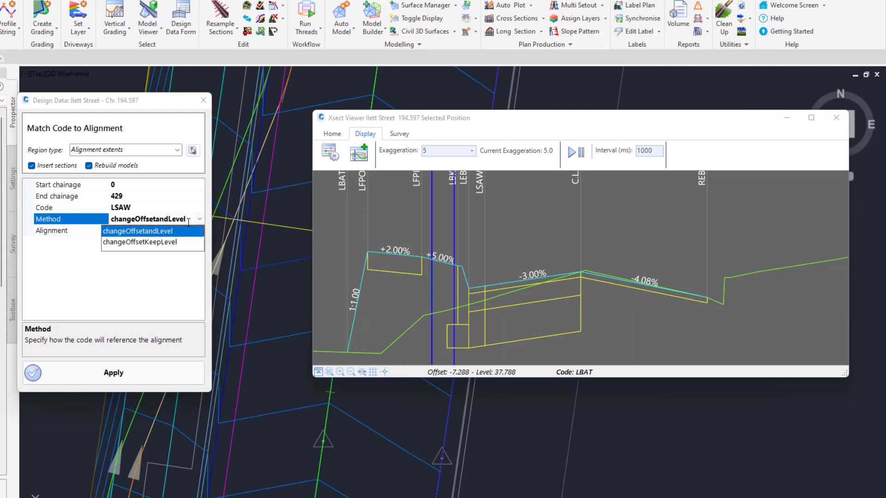
pyautogui.click(157, 234)
pyautogui.click(182, 230)
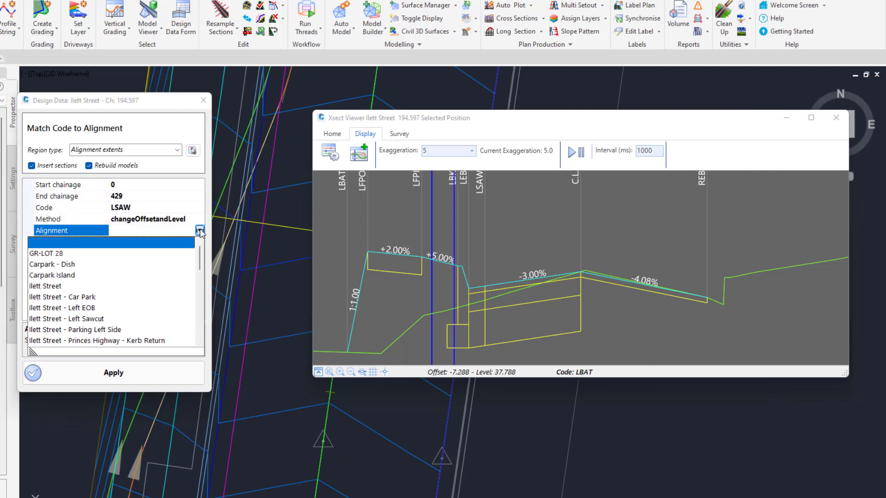
pyautogui.click(183, 230)
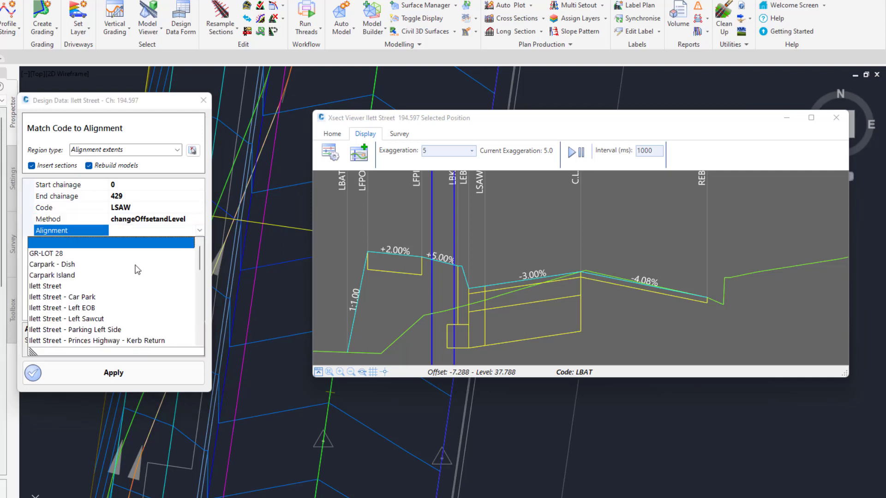
pyautogui.click(82, 321)
pyautogui.click(154, 378)
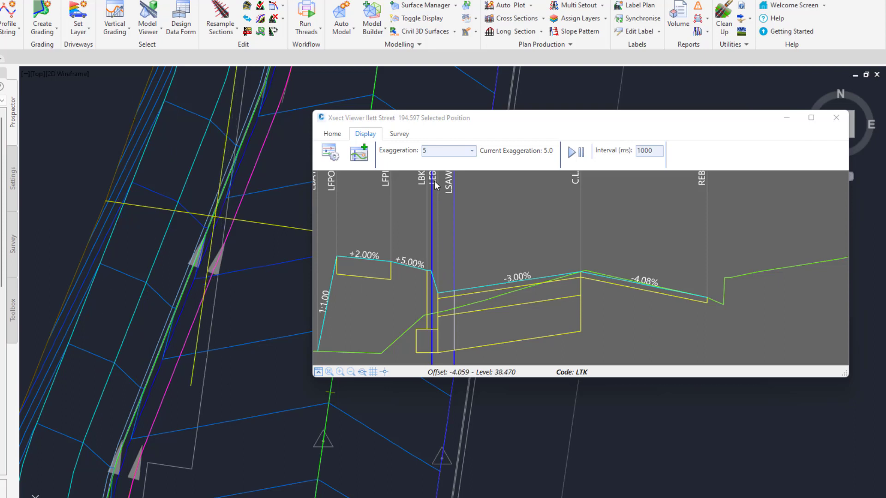
# Start a Match Code to String variation from the LEB code in the cross section.
pyautogui.click(206, 236)
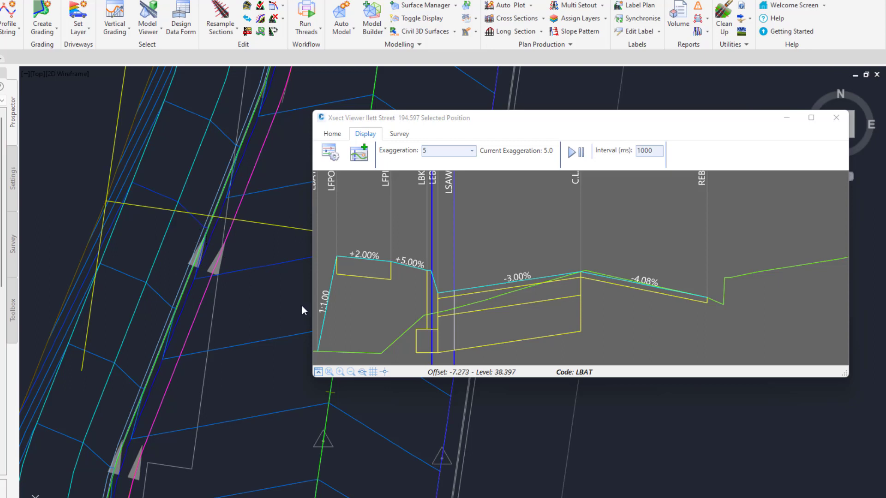
pyautogui.click(438, 262)
pyautogui.click(572, 373)
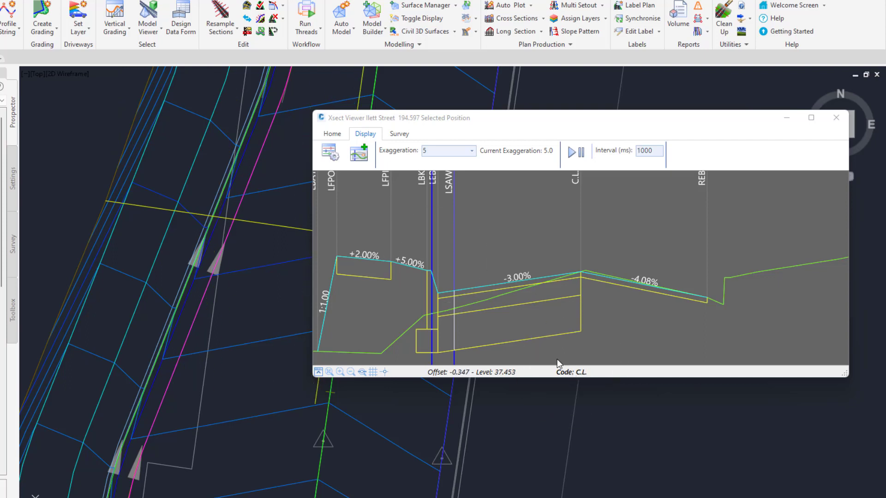
pyautogui.rightClick(438, 253)
pyautogui.moveTo(450, 261)
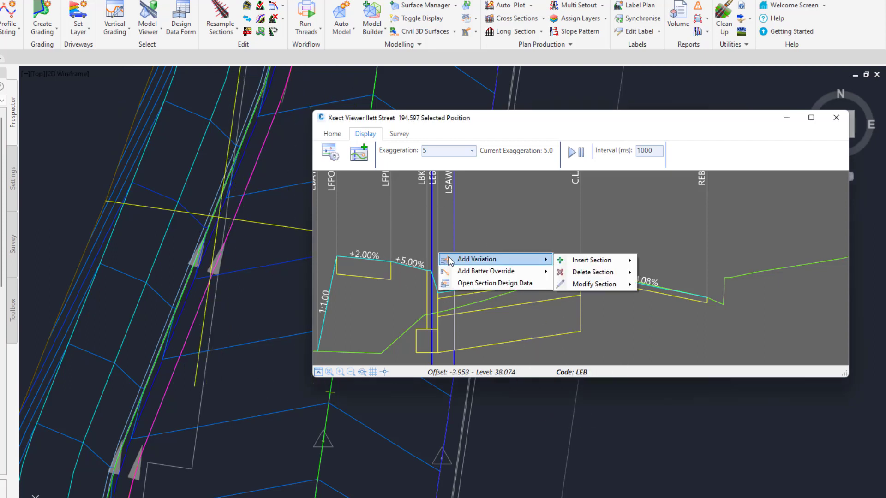
pyautogui.moveTo(603, 287)
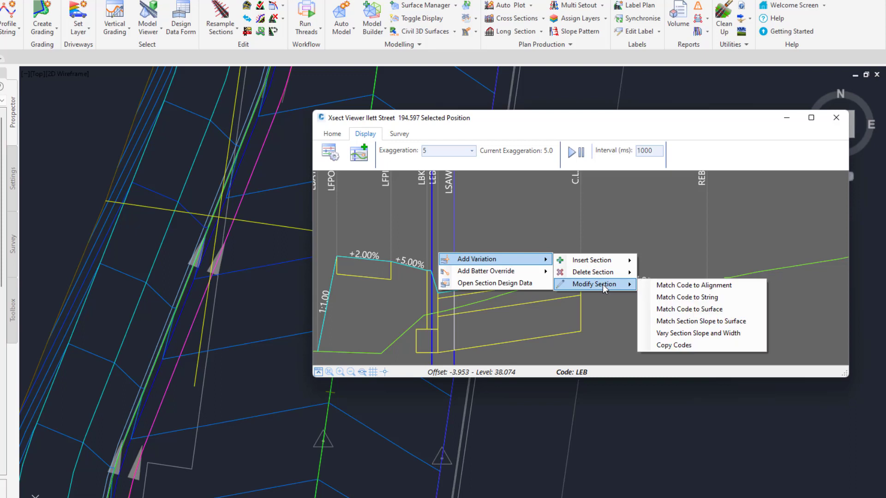
pyautogui.click(691, 299)
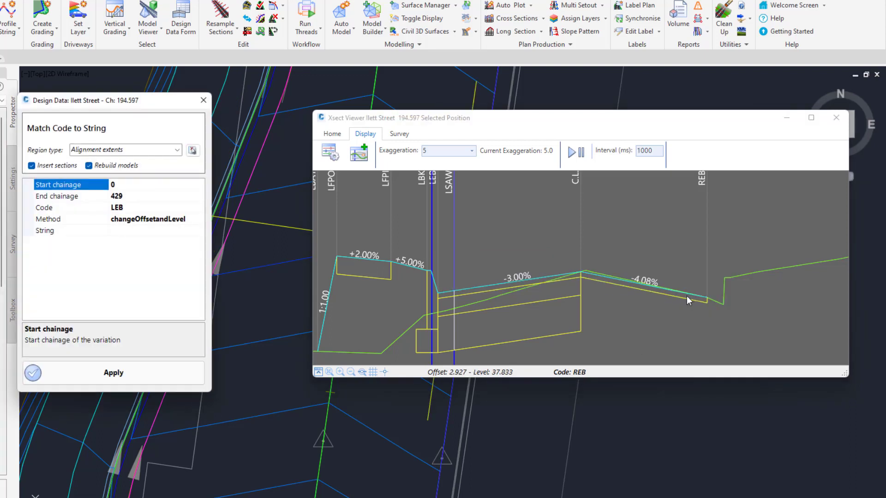
# Match LEB to the Ilett Street - Left EOB string using changeOffsetandLevel, and apply the variation over the alignment extents.
pyautogui.click(195, 224)
pyautogui.click(199, 218)
pyautogui.click(135, 242)
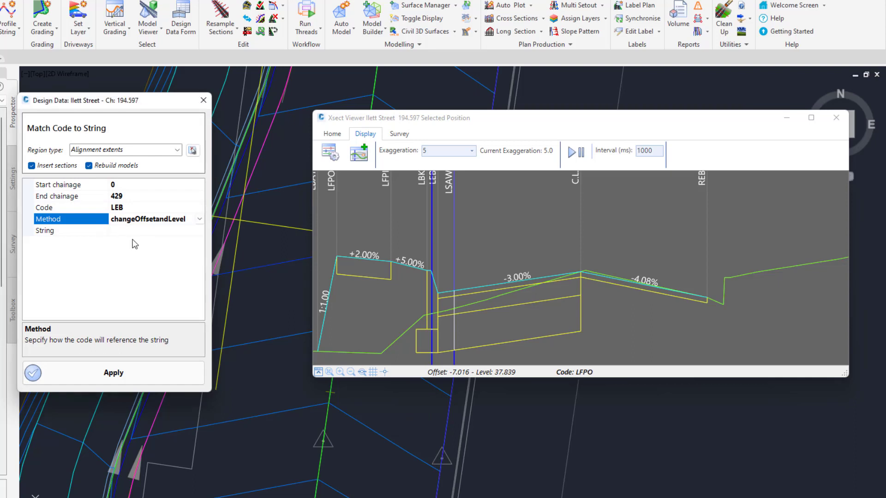
pyautogui.click(197, 233)
pyautogui.click(199, 231)
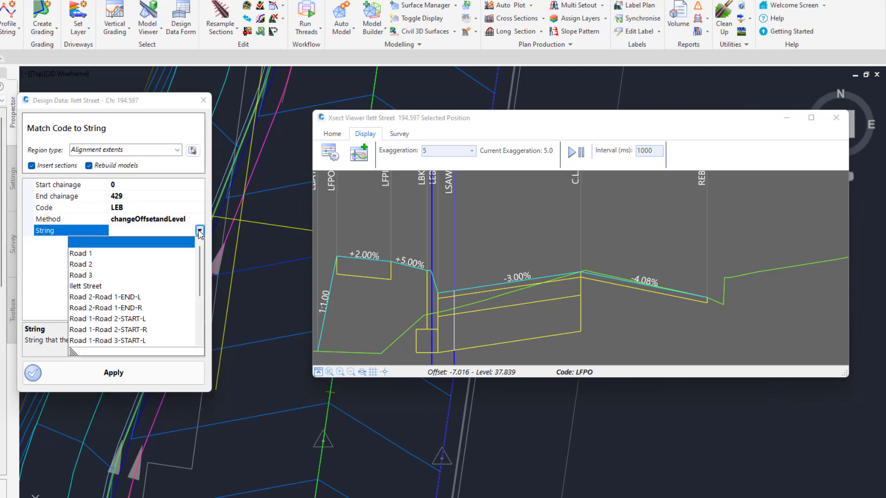
pyautogui.scroll(-2, 150, 281)
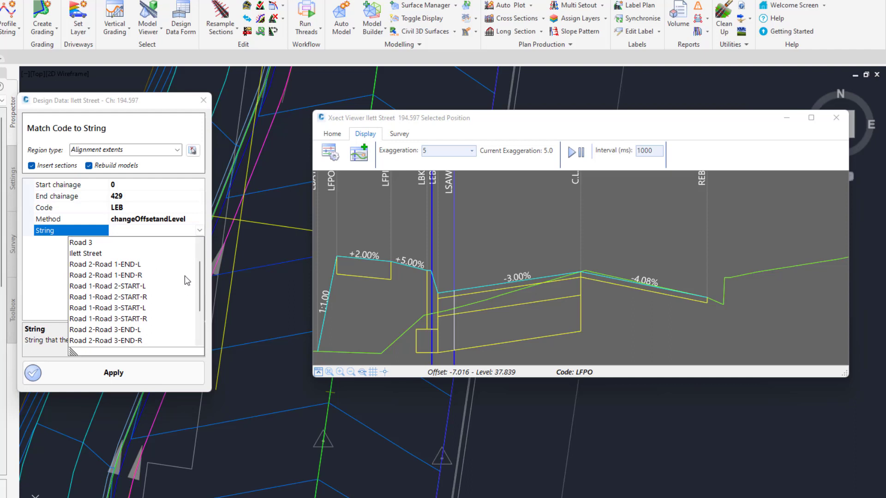
pyautogui.scroll(-2, 200, 283)
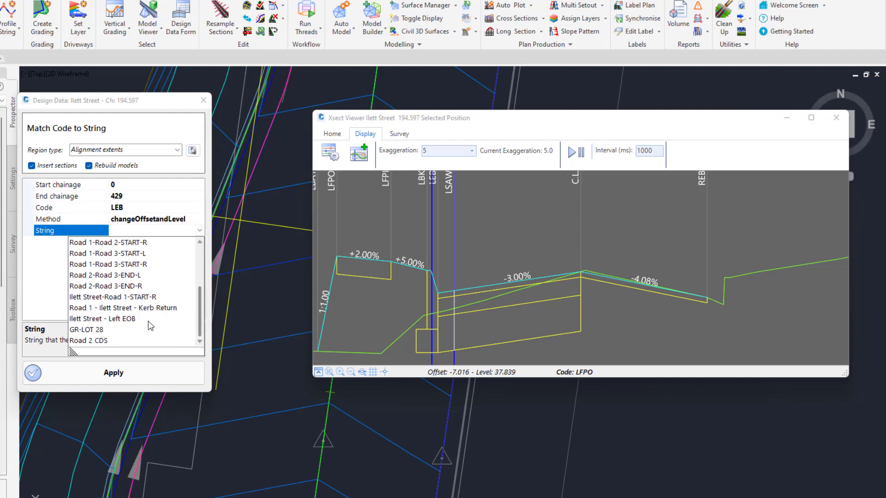
pyautogui.click(143, 319)
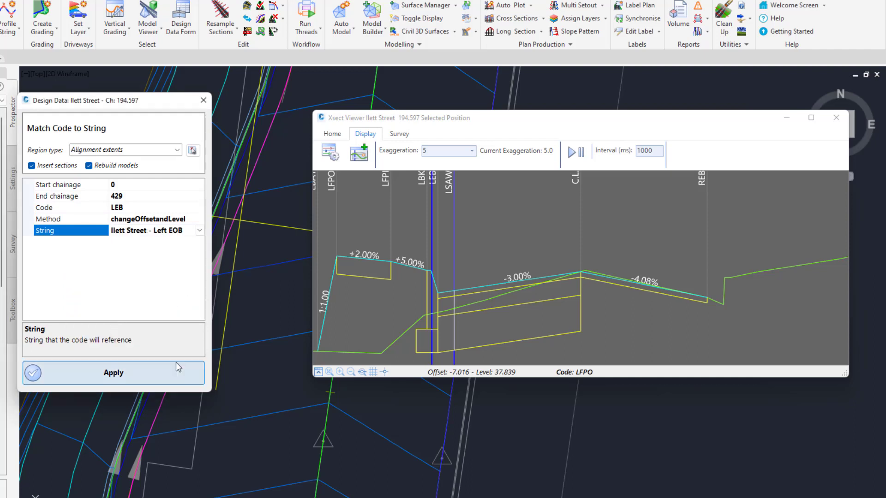
pyautogui.click(114, 376)
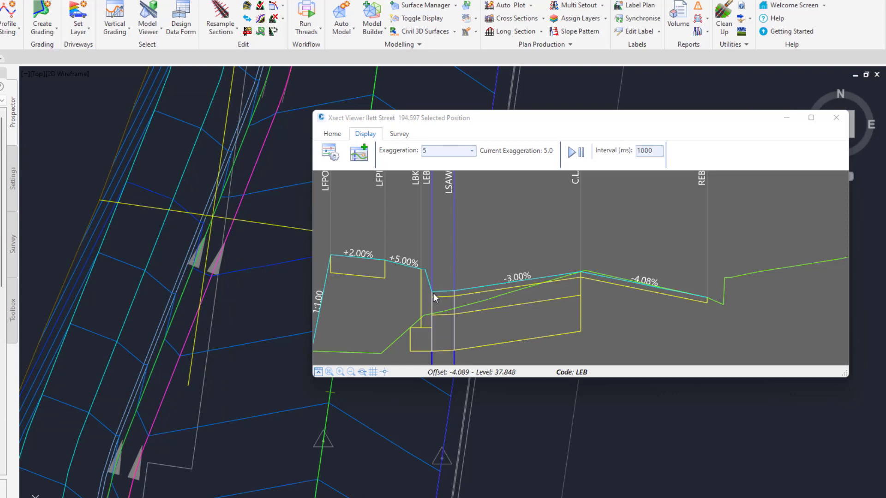
# Open the section design data from the cross section, review the settings of the listed variations, and close it.
pyautogui.rightClick(525, 203)
pyautogui.click(570, 237)
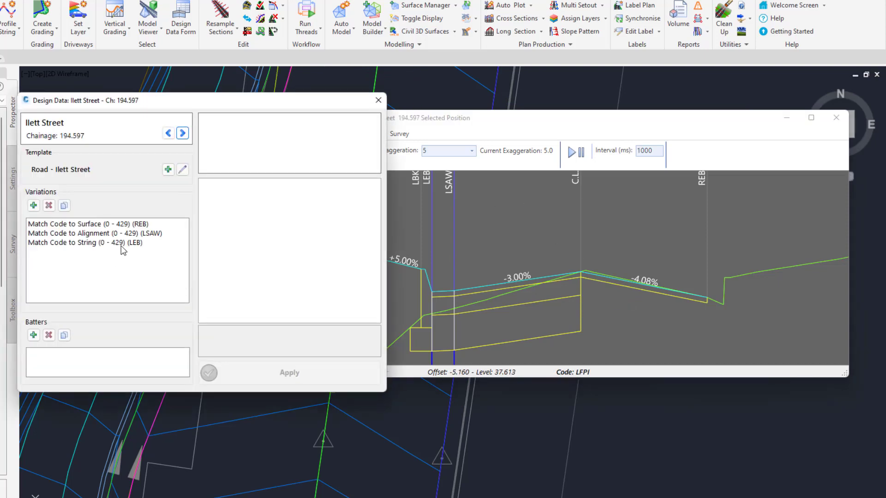
pyautogui.click(72, 242)
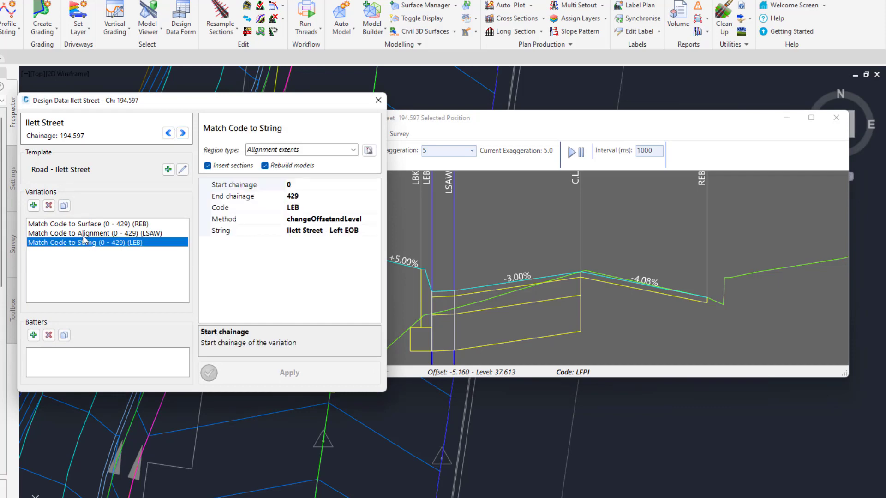
pyautogui.press('Up')
pyautogui.press('Up')
pyautogui.click(379, 101)
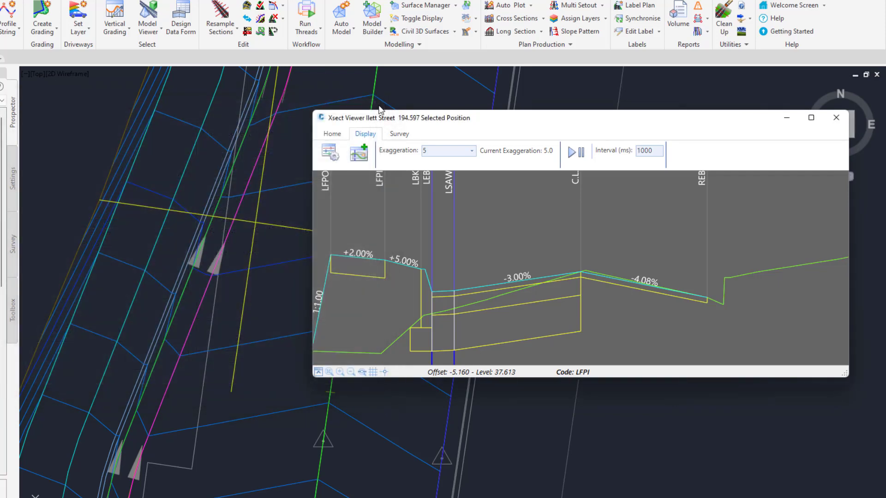